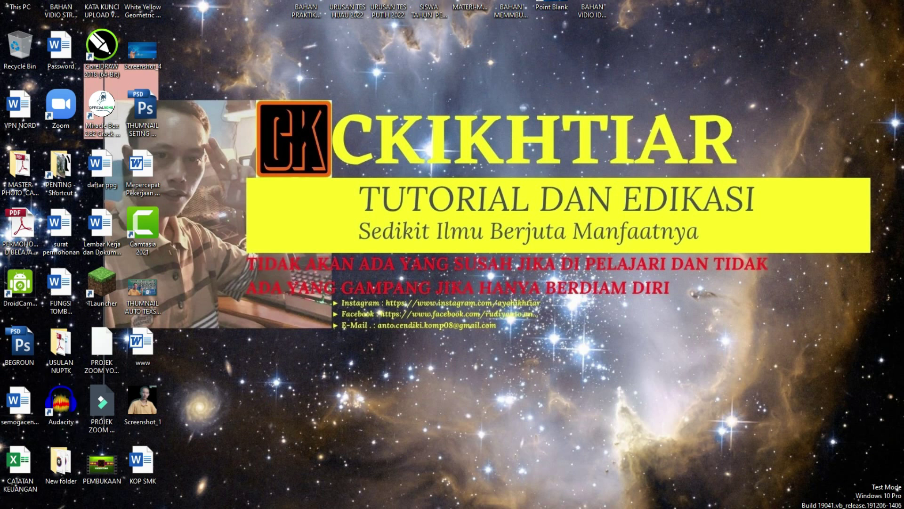
- Open the Windows Start menu to see the installed apps
{"action": "key", "text": "super"}
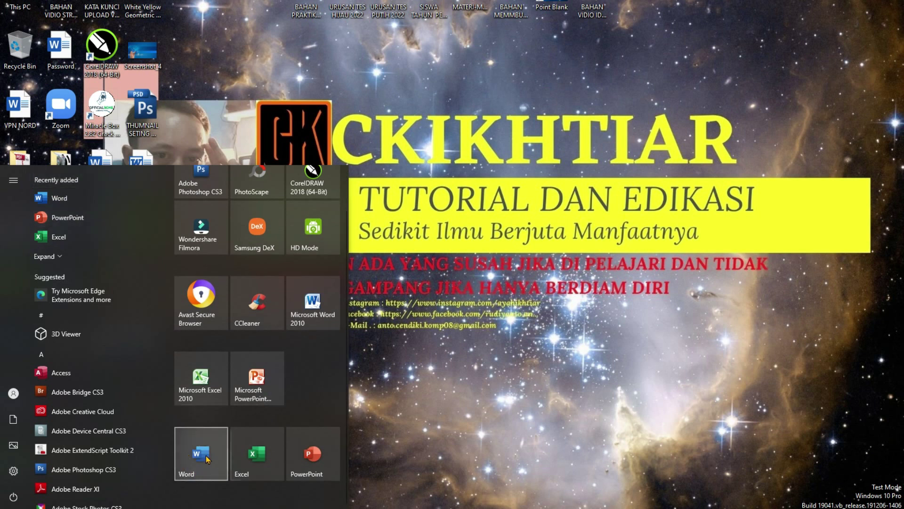
- Launch Word and open the KOP SMK letterhead document from the Desktop
{"action": "left_click", "coordinate": [208, 459]}
{"action": "left_click", "coordinate": [137, 73]}
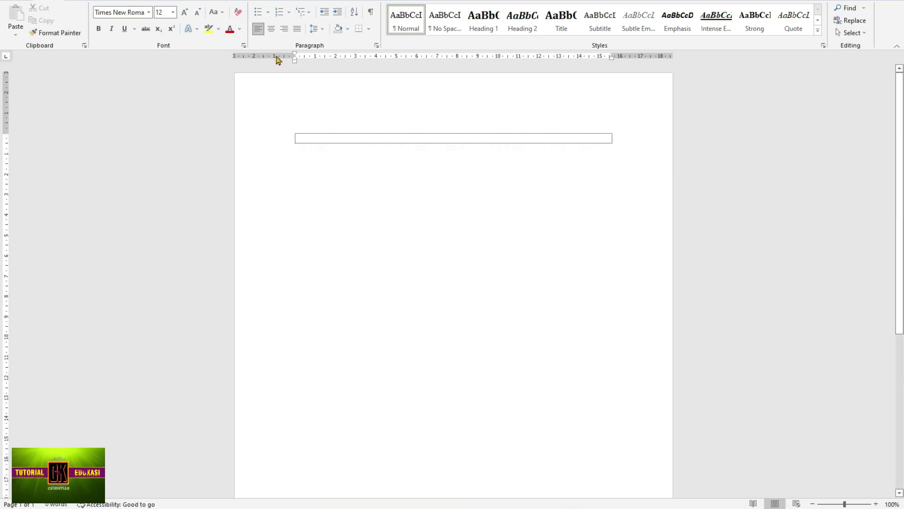
{"action": "scroll", "coordinate": [292, 149], "scroll_direction": "down", "scroll_amount": 2}
{"action": "scroll", "coordinate": [308, 155], "scroll_direction": "up", "scroll_amount": 2}
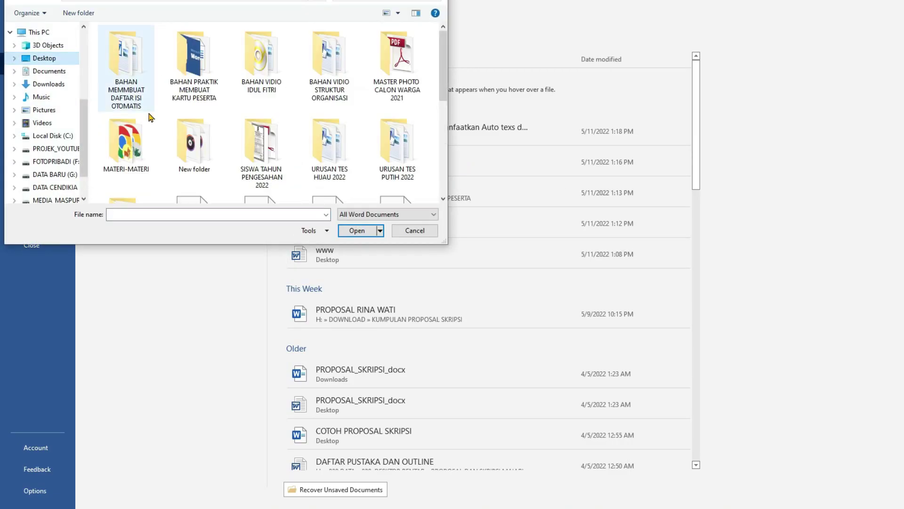
{"action": "scroll", "coordinate": [299, 172], "scroll_direction": "down", "scroll_amount": 5}
{"action": "scroll", "coordinate": [264, 169], "scroll_direction": "down", "scroll_amount": 2}
{"action": "scroll", "coordinate": [399, 71], "scroll_direction": "up", "scroll_amount": 2}
{"action": "left_click", "coordinate": [399, 70]}
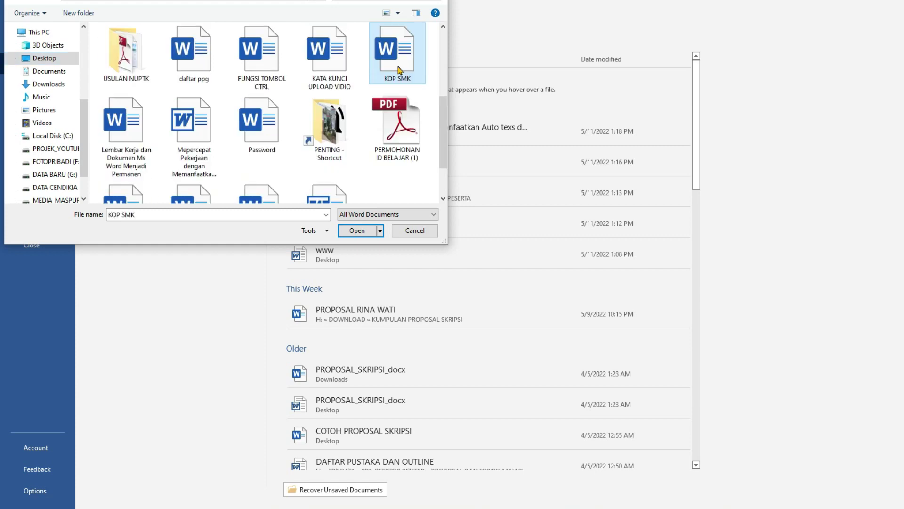
{"action": "left_click", "coordinate": [363, 230]}
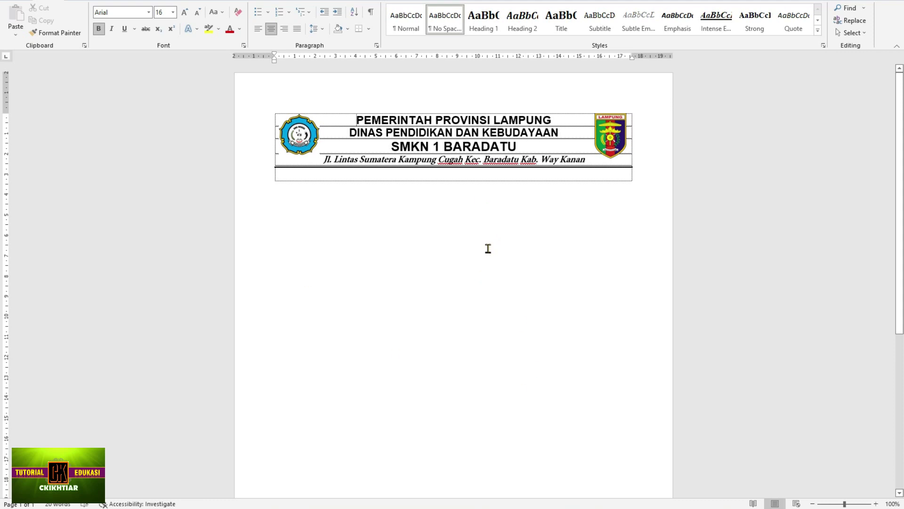
- Select the whole letterhead and save it to the AutoText gallery as 'KOP SURAT' in Normal
{"action": "left_click_drag", "start_coordinate": [275, 110], "coordinate": [386, 147]}
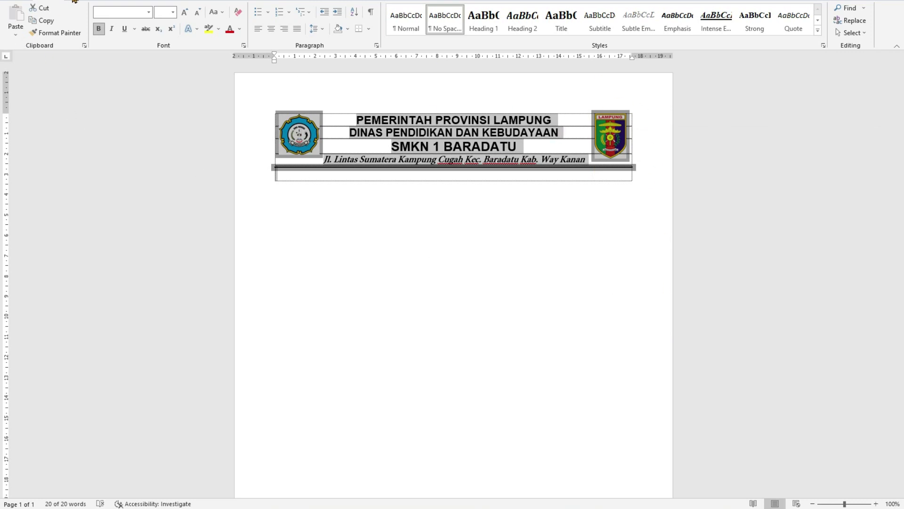
{"action": "key", "text": "alt+n"}
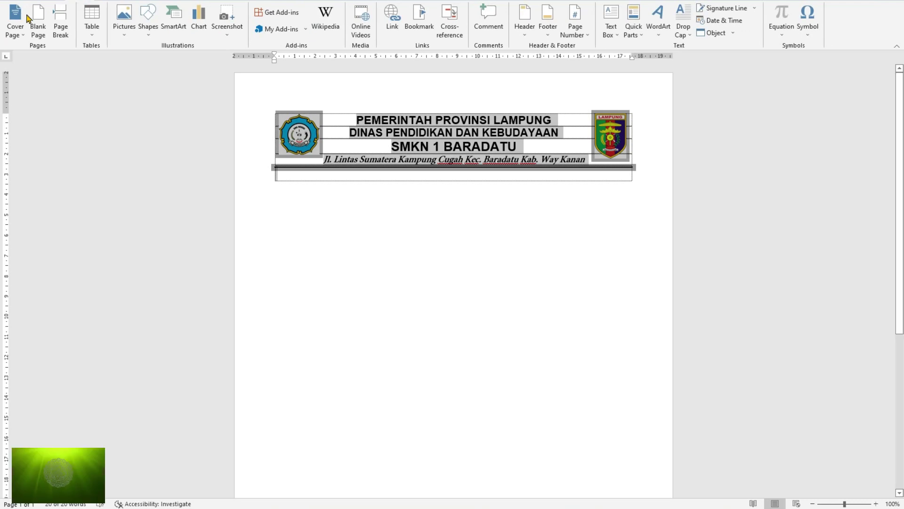
{"action": "left_click", "coordinate": [641, 38]}
{"action": "mouse_move", "coordinate": [654, 47]}
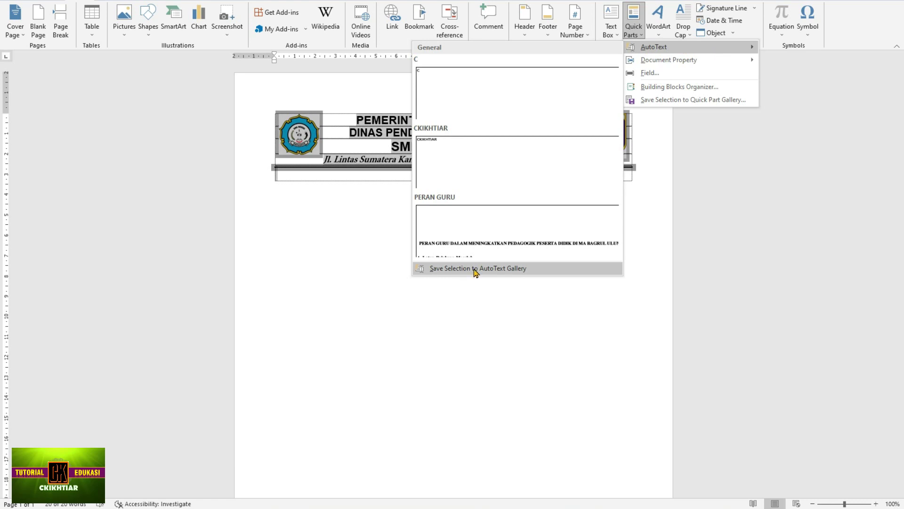
{"action": "left_click", "coordinate": [509, 268]}
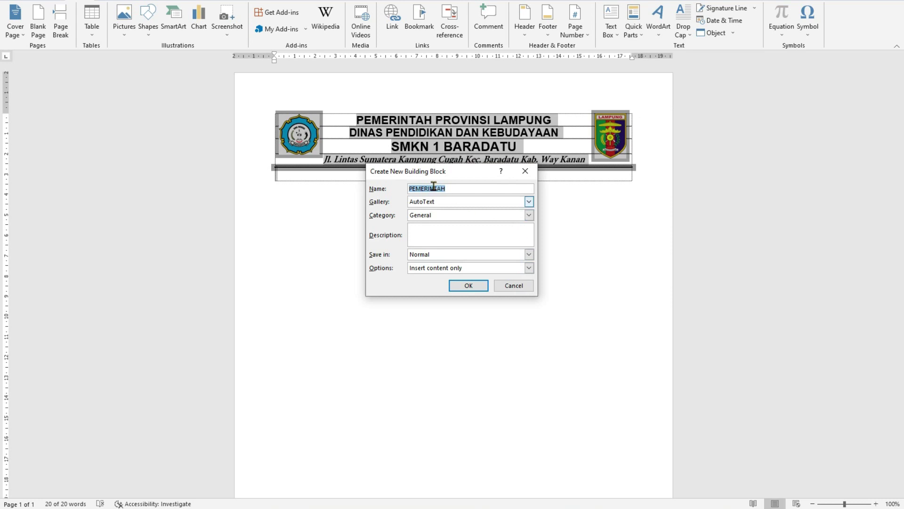
{"action": "left_click_drag", "start_coordinate": [401, 172], "coordinate": [342, 118]}
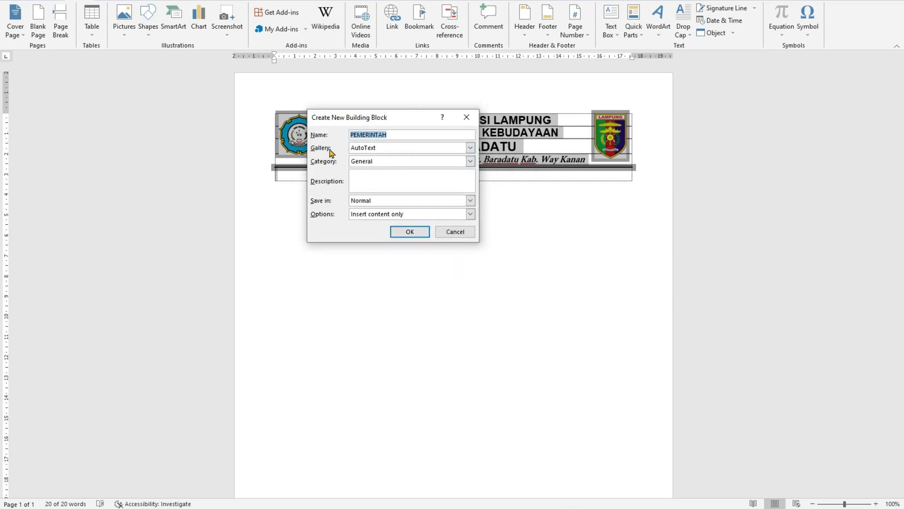
{"action": "left_click_drag", "start_coordinate": [366, 119], "coordinate": [367, 151]}
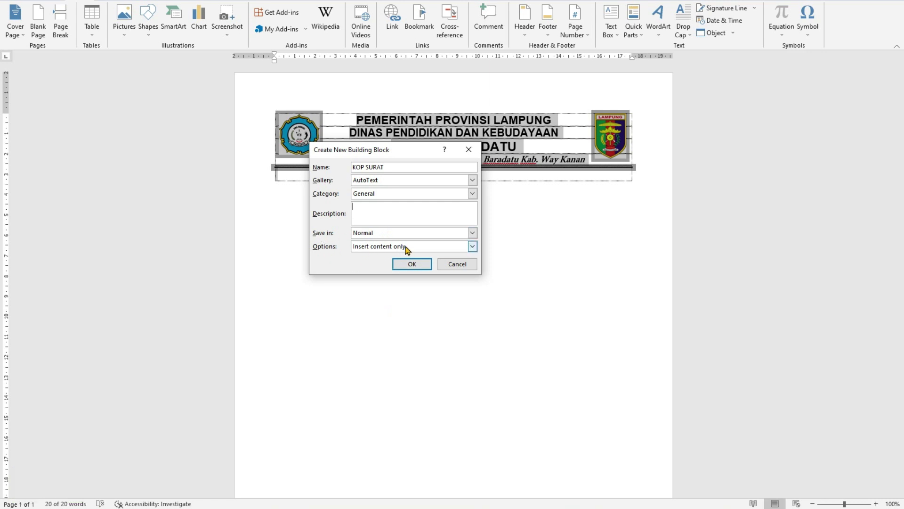
{"action": "left_click", "coordinate": [420, 268]}
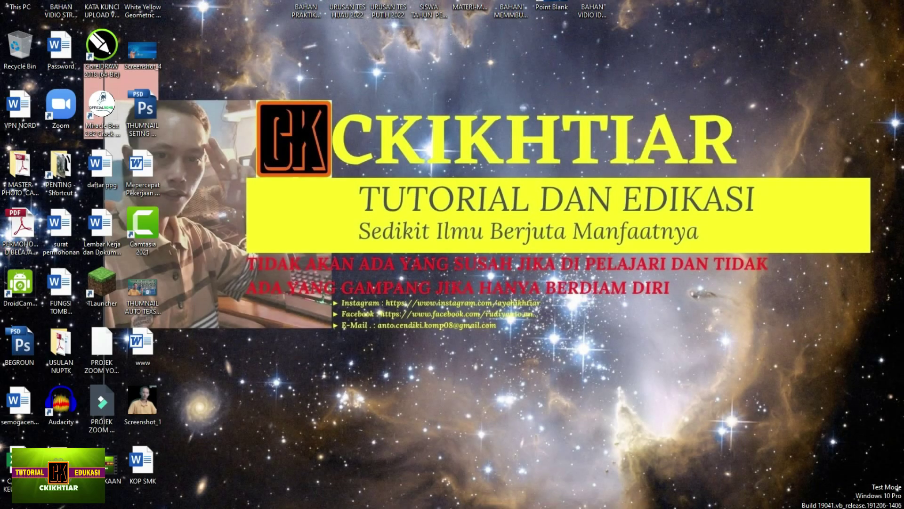
- Launch Word from the Start menu on a new blank document
{"action": "key", "text": "super"}
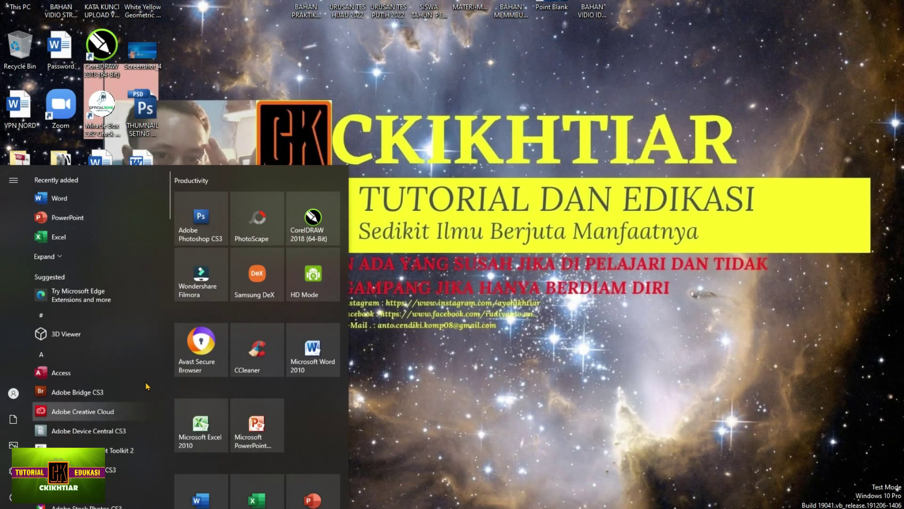
{"action": "scroll", "coordinate": [245, 448], "scroll_direction": "down", "scroll_amount": 1}
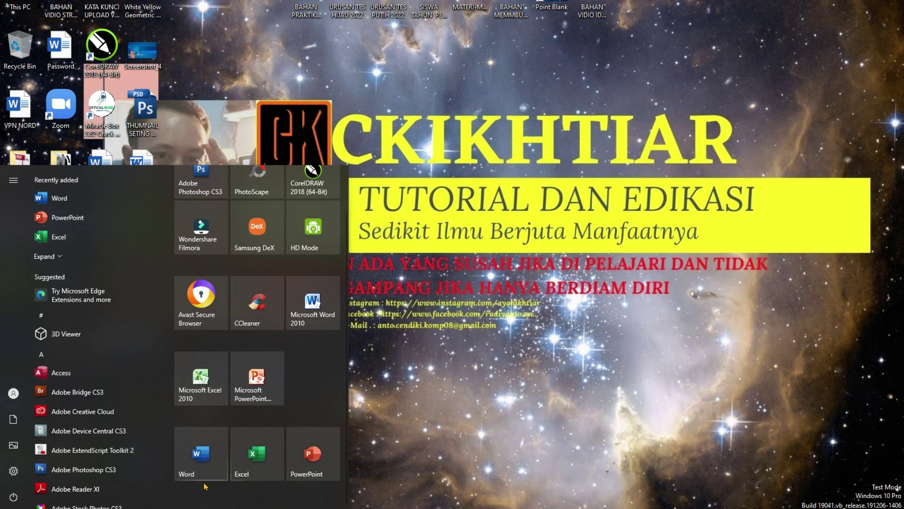
{"action": "left_click", "coordinate": [197, 469]}
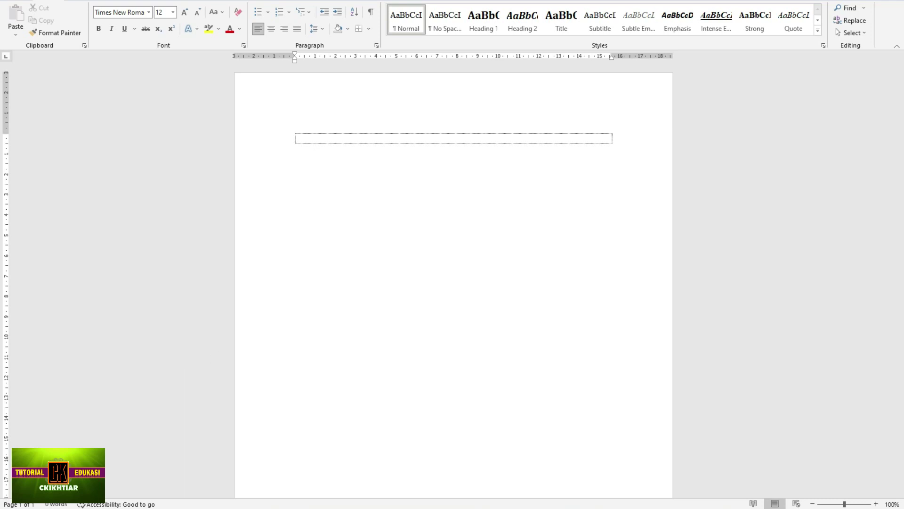
- Return to the blank Word document with the Insert ribbon active
{"action": "key", "text": "super+e"}
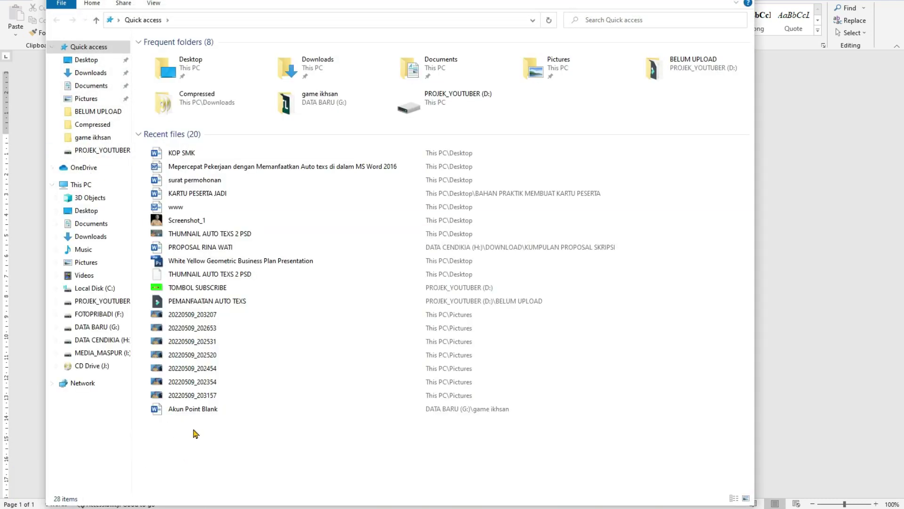
{"action": "left_click", "coordinate": [414, 505]}
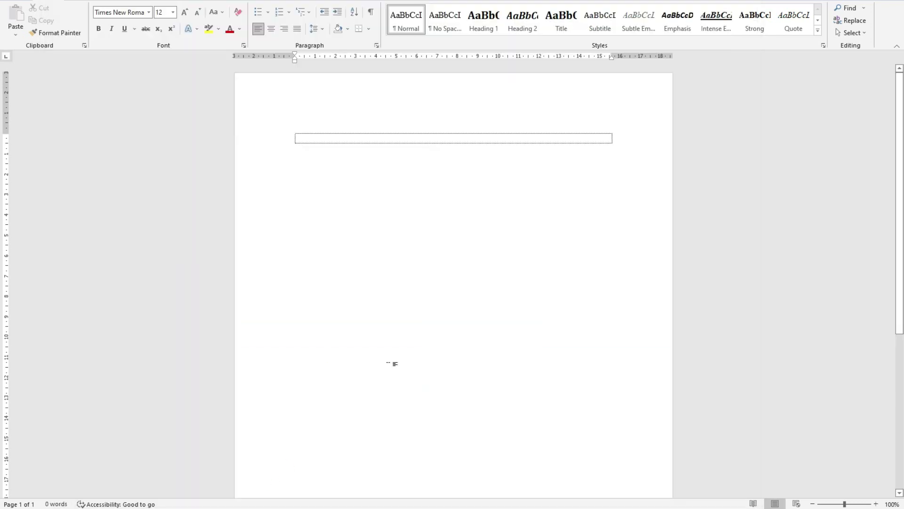
{"action": "key", "text": "alt+n"}
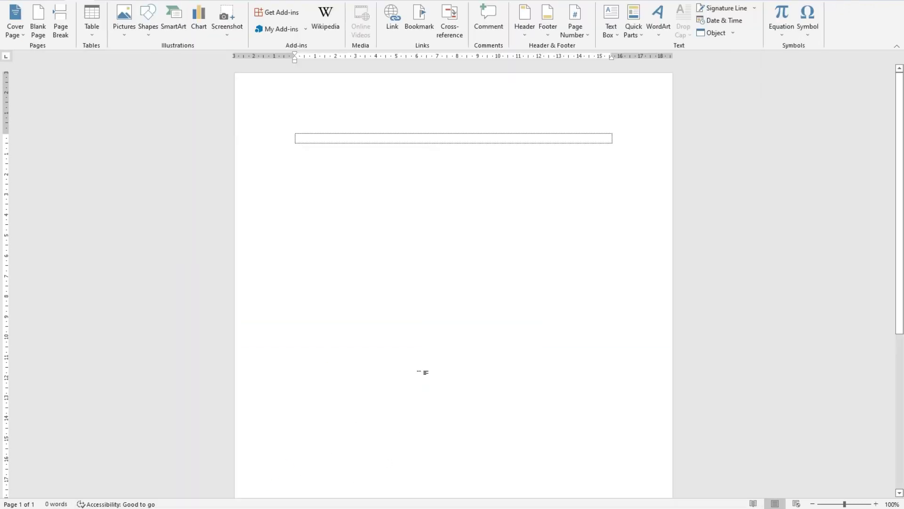
{"action": "key", "text": "alt+Tab"}
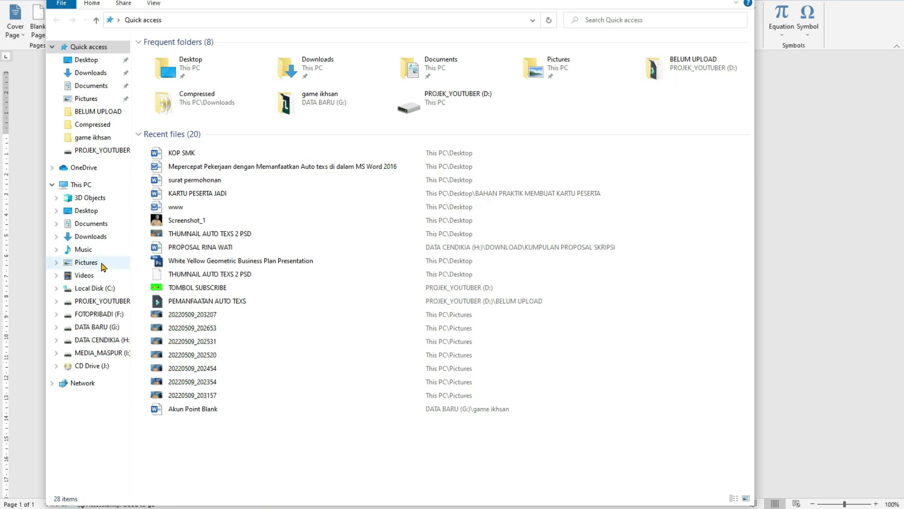
{"action": "left_click", "coordinate": [376, 502]}
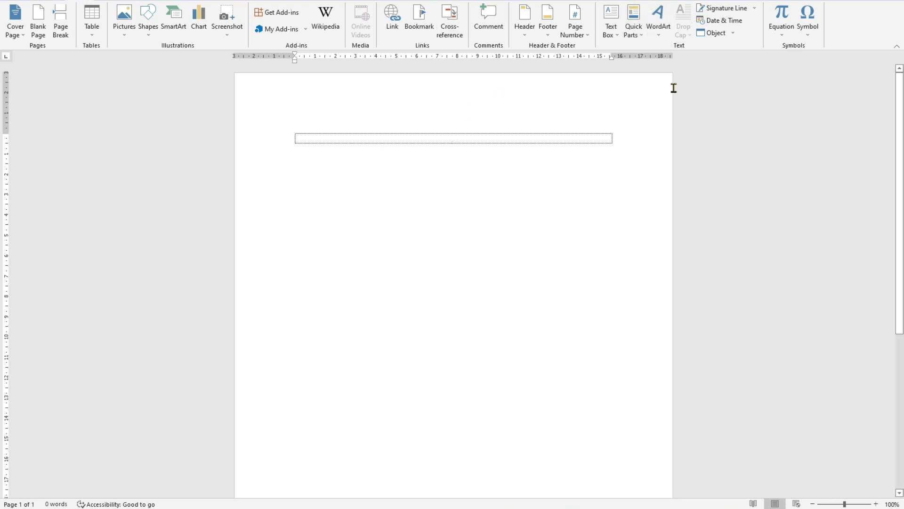
- Insert the KOP SURAT AutoText letterhead from Quick Parts
{"action": "left_click", "coordinate": [645, 37]}
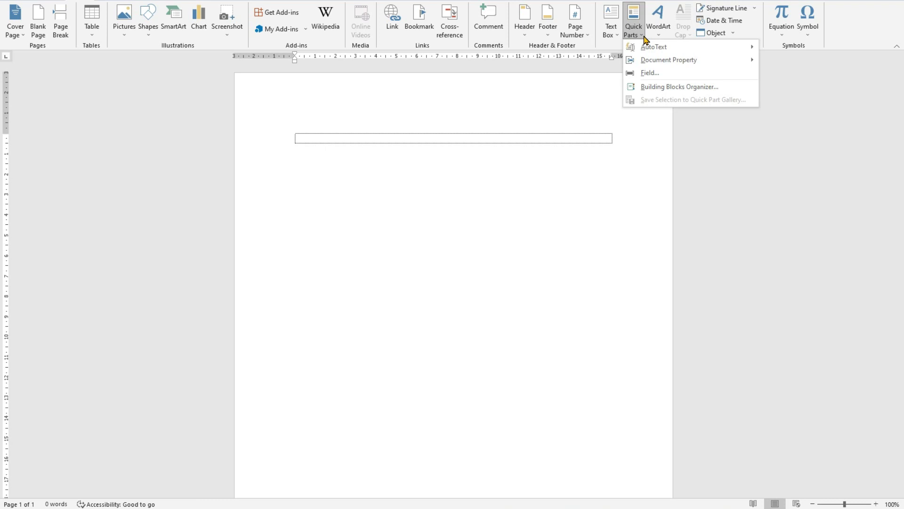
{"action": "mouse_move", "coordinate": [654, 46]}
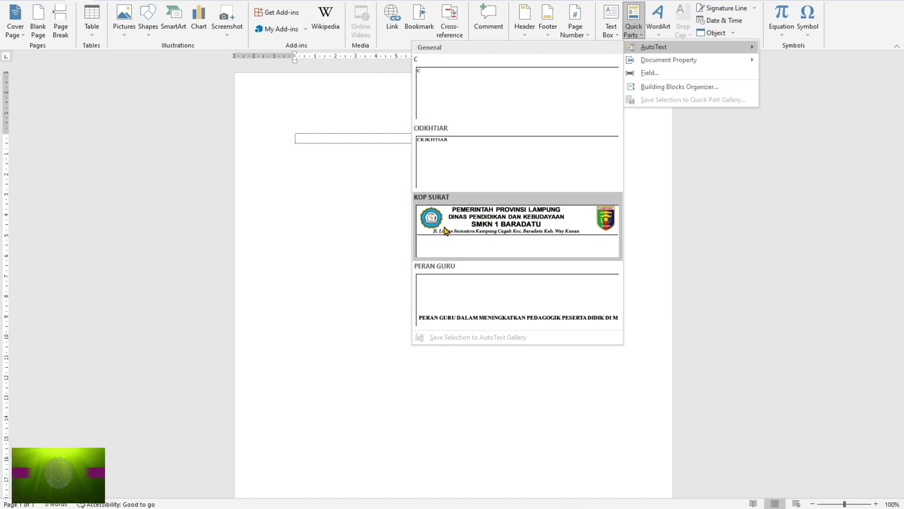
{"action": "left_click", "coordinate": [444, 231]}
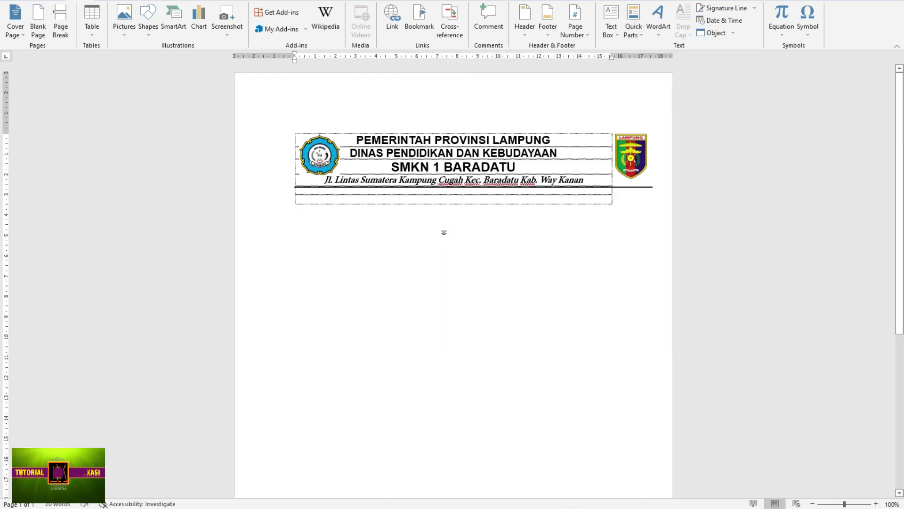
{"action": "left_click", "coordinate": [608, 225]}
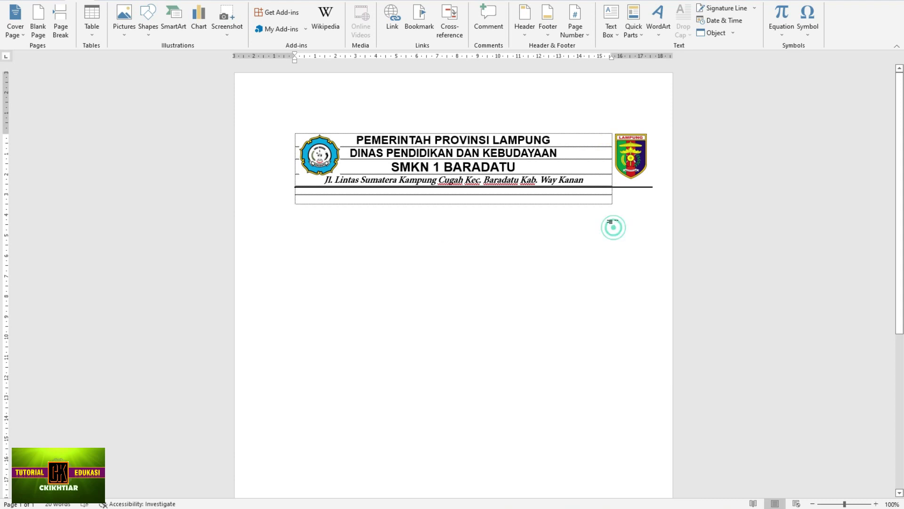
{"action": "left_click", "coordinate": [641, 281]}
- Fill new table rows below the letterhead with sample text, then go to Save As
{"action": "left_click", "coordinate": [363, 201]}
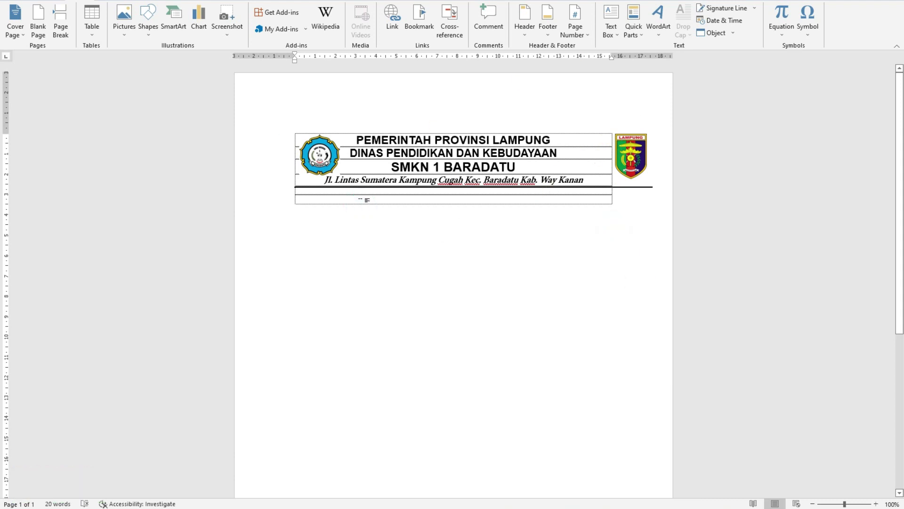
{"action": "type", "text": "SDHAIUDHASD ASD"}
{"action": "key", "text": "Tab"}
{"action": "type", "text": "SDASKDOASJKDPAS ASD"}
{"action": "key", "text": "Tab"}
{"action": "type", "text": "ASDASKDOASD ASDAS"}
{"action": "key", "text": "Tab"}
{"action": "type", "text": "D"}
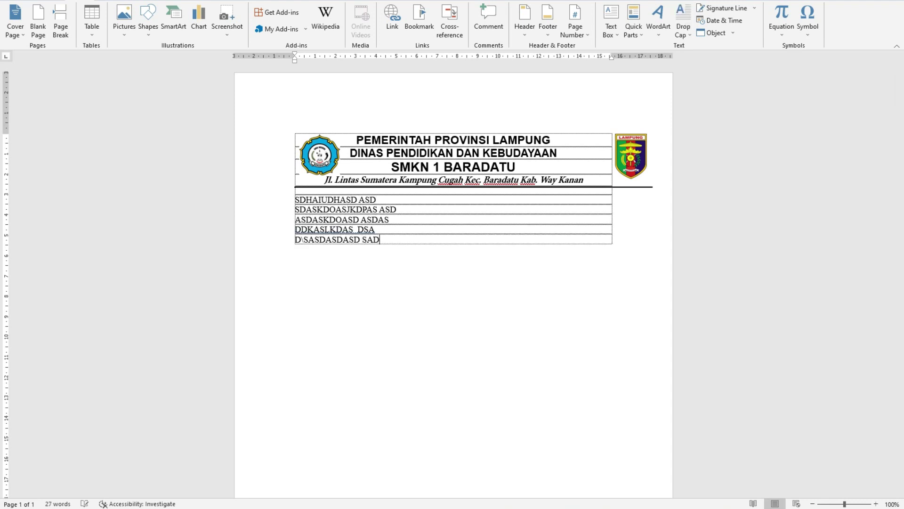
{"action": "type", "text": "DKASLKDAS DSA\tD\\SASDASDASD SADASMDLJASDJMmlkadjlaskdasdasdkasdklasdasdksdl"}
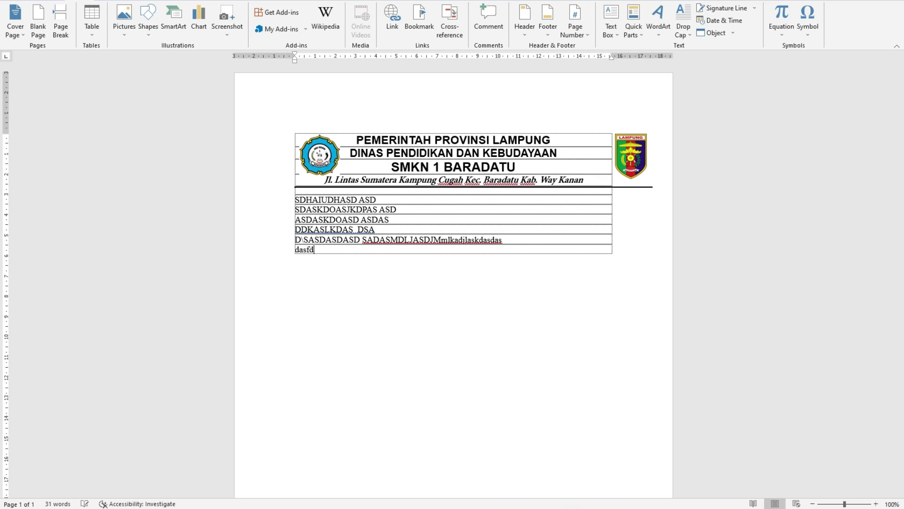
{"action": "left_click", "coordinate": [14, 2]}
{"action": "left_click", "coordinate": [50, 137]}
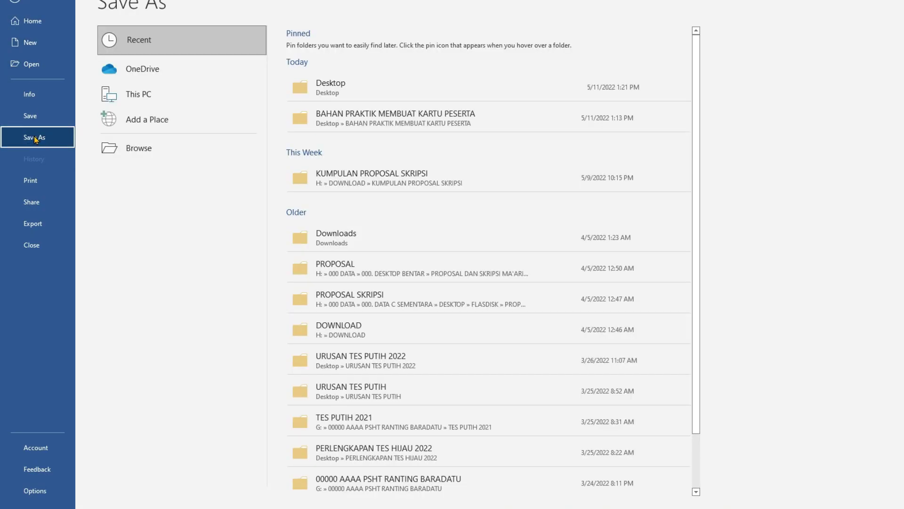
- Save the document to the Desktop as 'PEMERINTAH PROVINSI LAMPUNG'
{"action": "left_click", "coordinate": [36, 137]}
{"action": "left_click", "coordinate": [358, 85]}
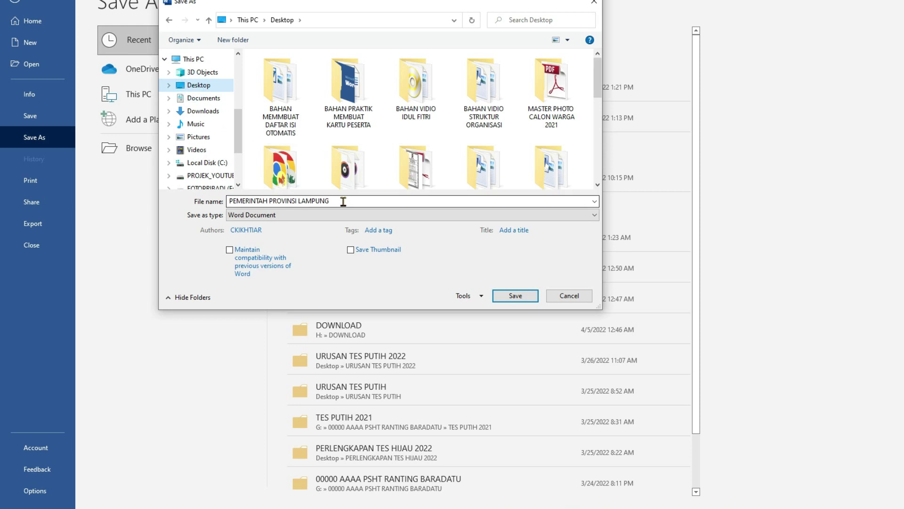
{"action": "left_click", "coordinate": [343, 203]}
{"action": "key", "text": "Return"}
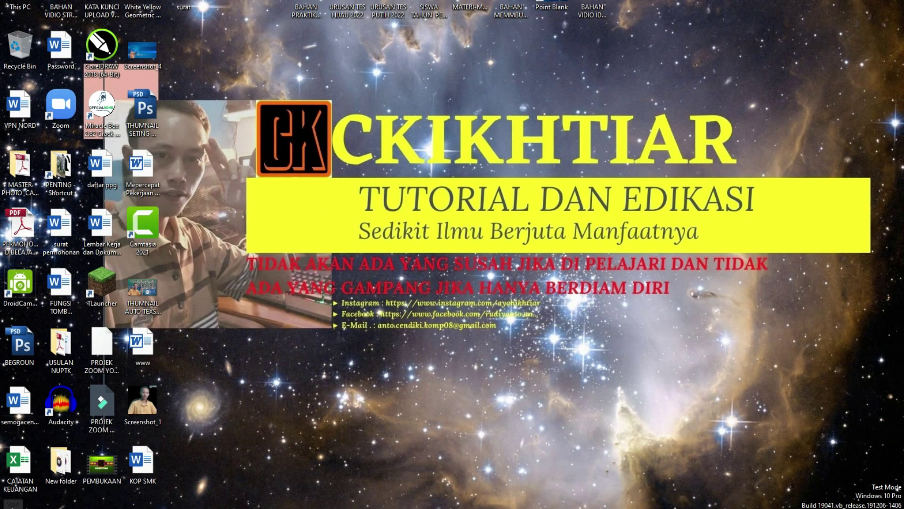
- Relaunch Word from the Start menu with a new blank document
{"action": "left_click", "coordinate": [11, 503]}
{"action": "left_click", "coordinate": [199, 499]}
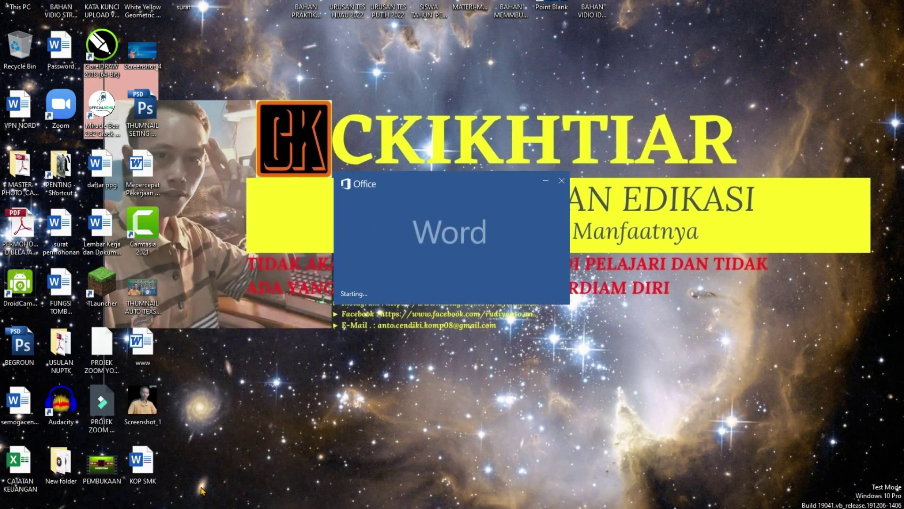
{"action": "left_click", "coordinate": [137, 76]}
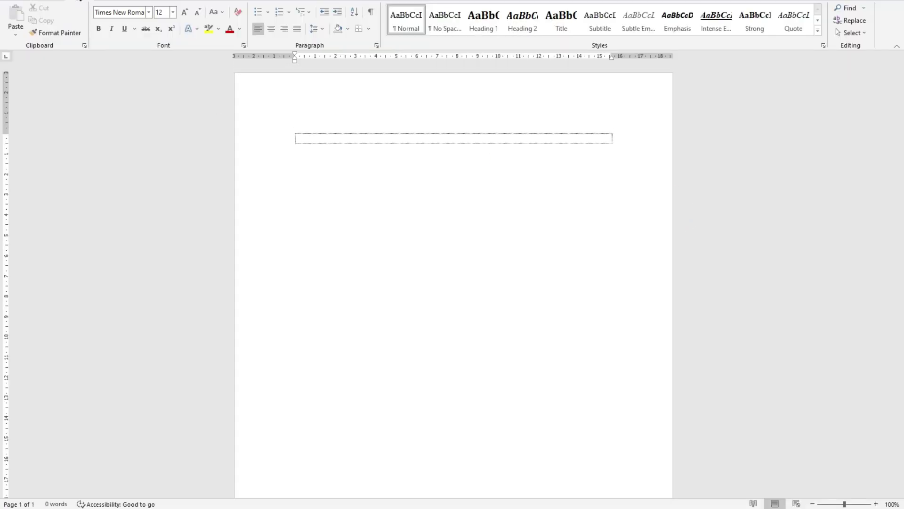
- Insert the KOP SURAT letterhead from the Quick Parts AutoText gallery into the blank document
{"action": "left_click", "coordinate": [855, 55]}
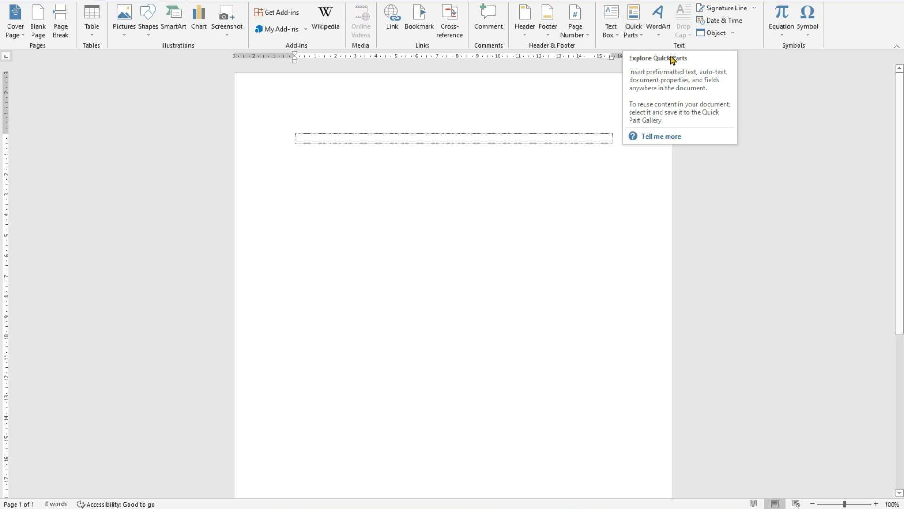
{"action": "left_click", "coordinate": [642, 36]}
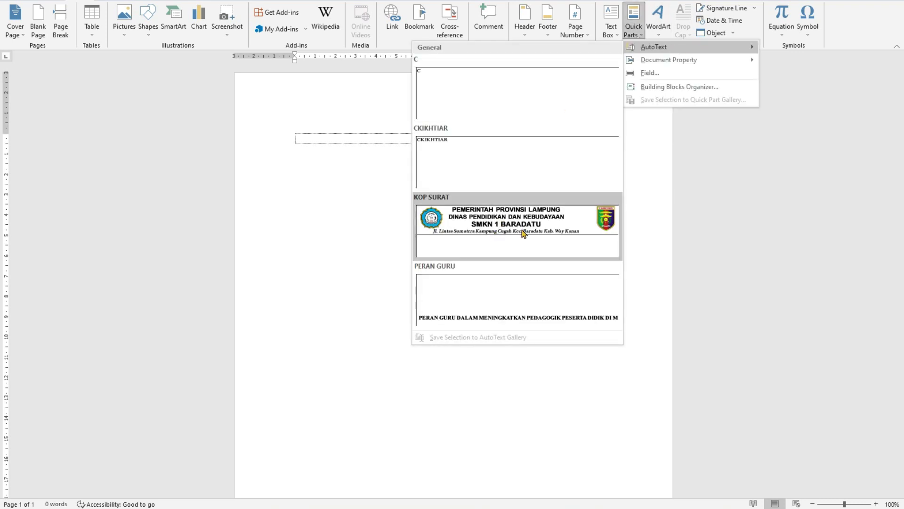
{"action": "left_click", "coordinate": [524, 233]}
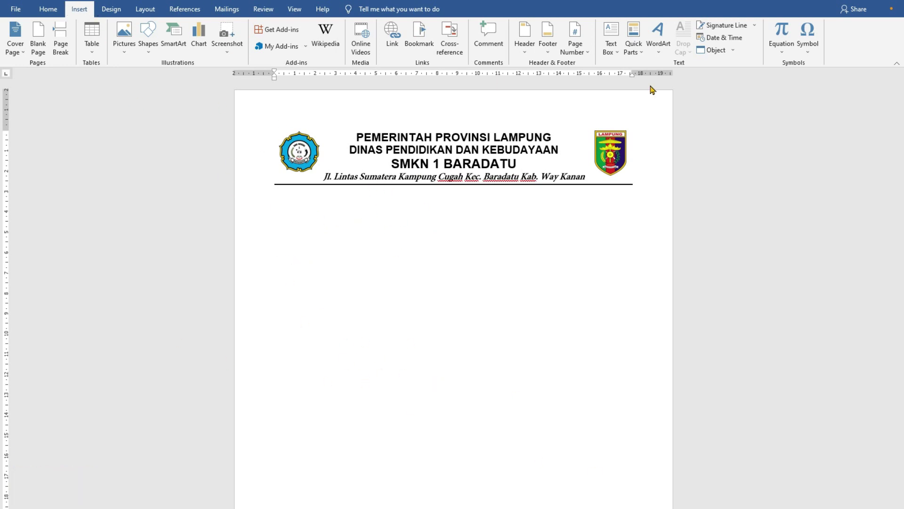
{"action": "left_click", "coordinate": [612, 50]}
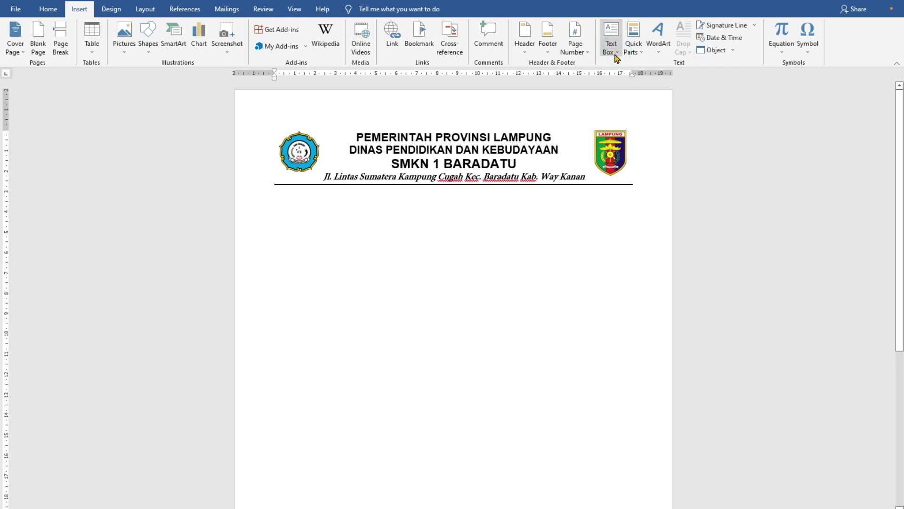
{"action": "left_click", "coordinate": [408, 281]}
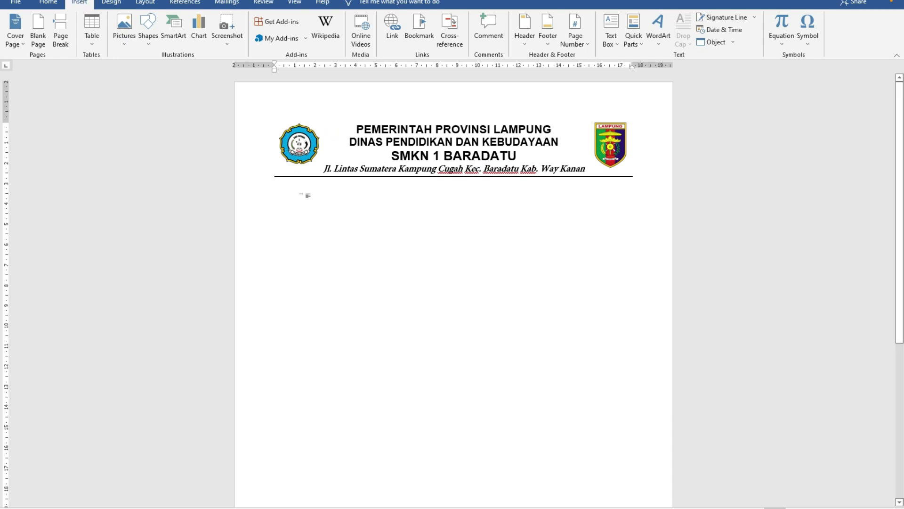
{"action": "triple_click", "coordinate": [244, 108]}
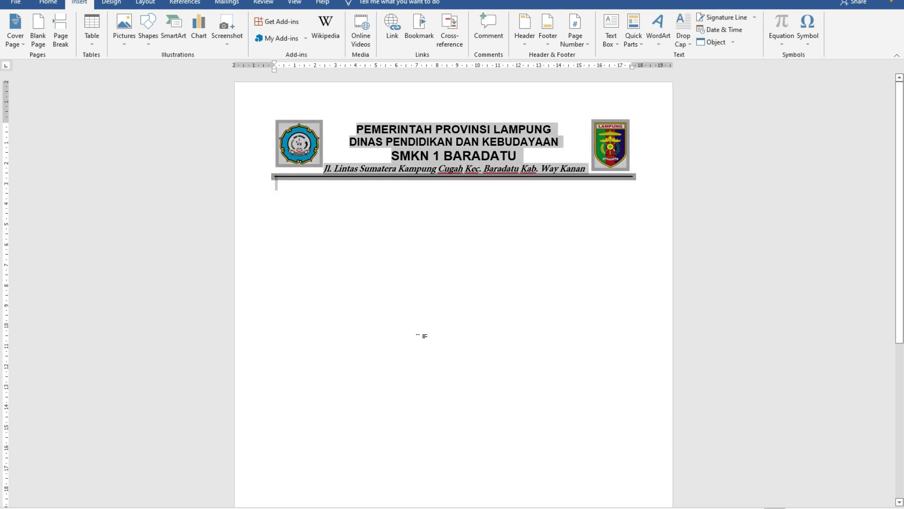
{"action": "left_click", "coordinate": [414, 259]}
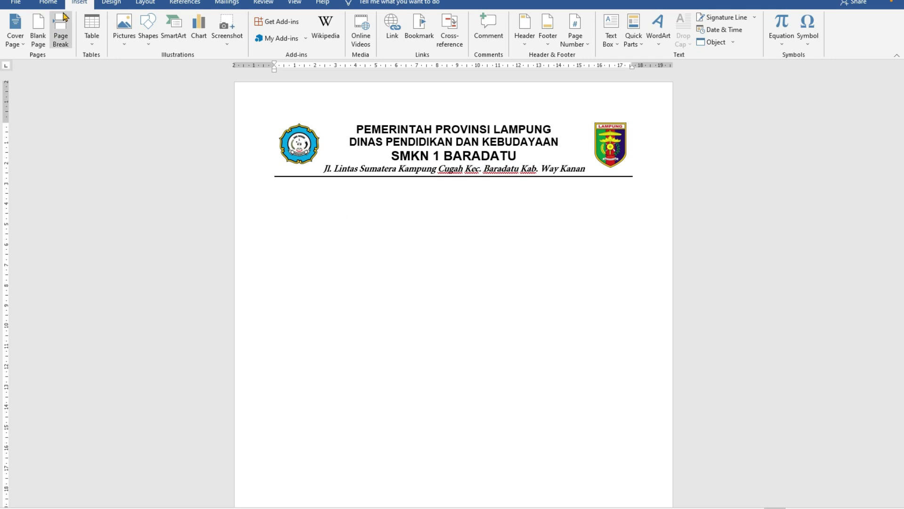
{"action": "double_click", "coordinate": [364, 226]}
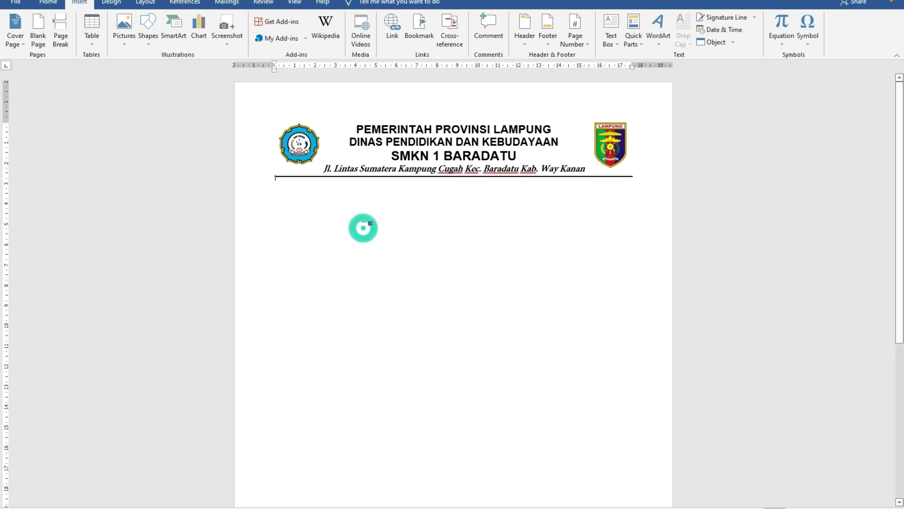